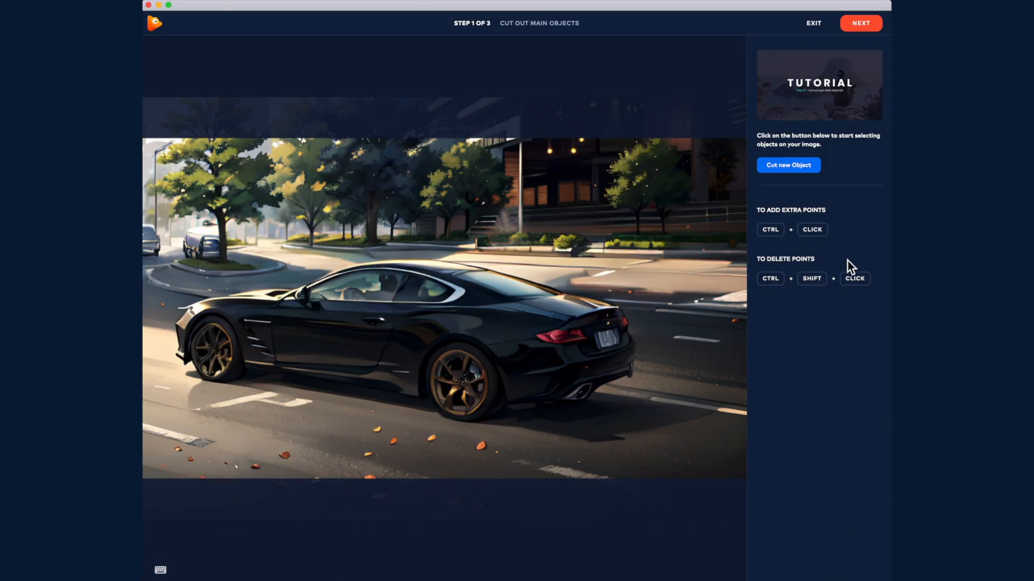
# Cut out the black car together with its shadow as a new object and name it car.
pyautogui.click(796, 168)
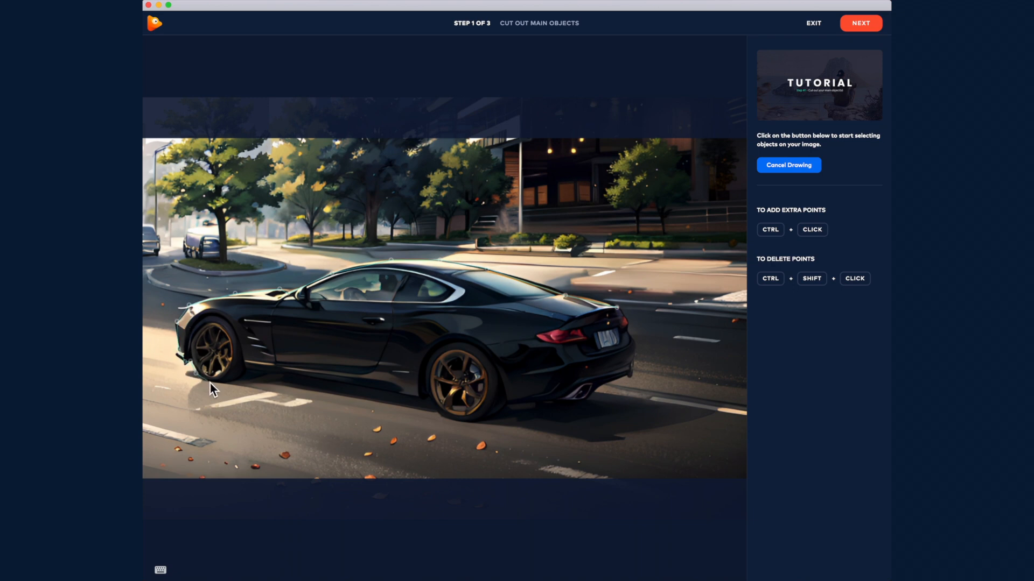
pyautogui.click(248, 381)
pyautogui.click(434, 410)
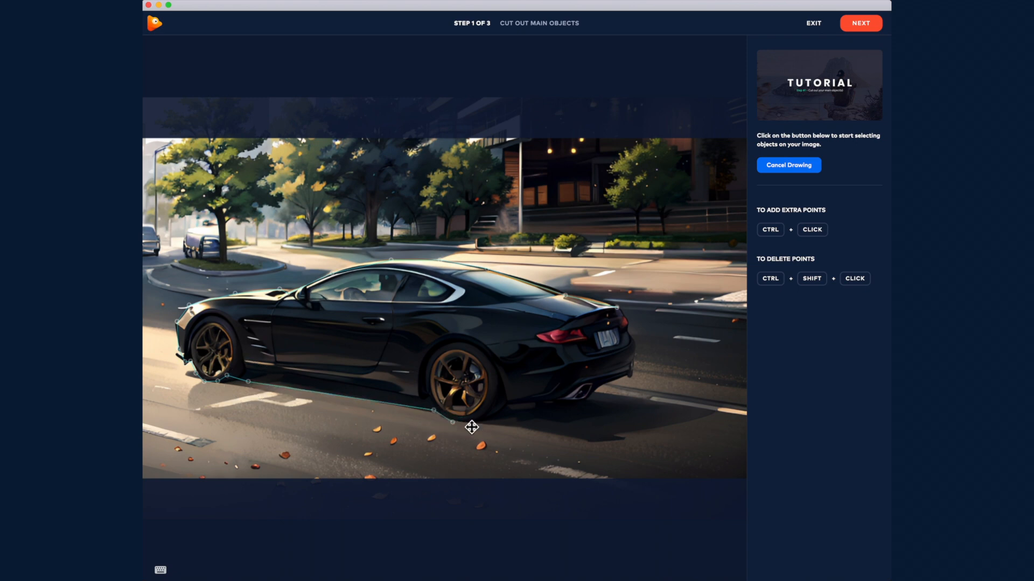
pyautogui.click(714, 409)
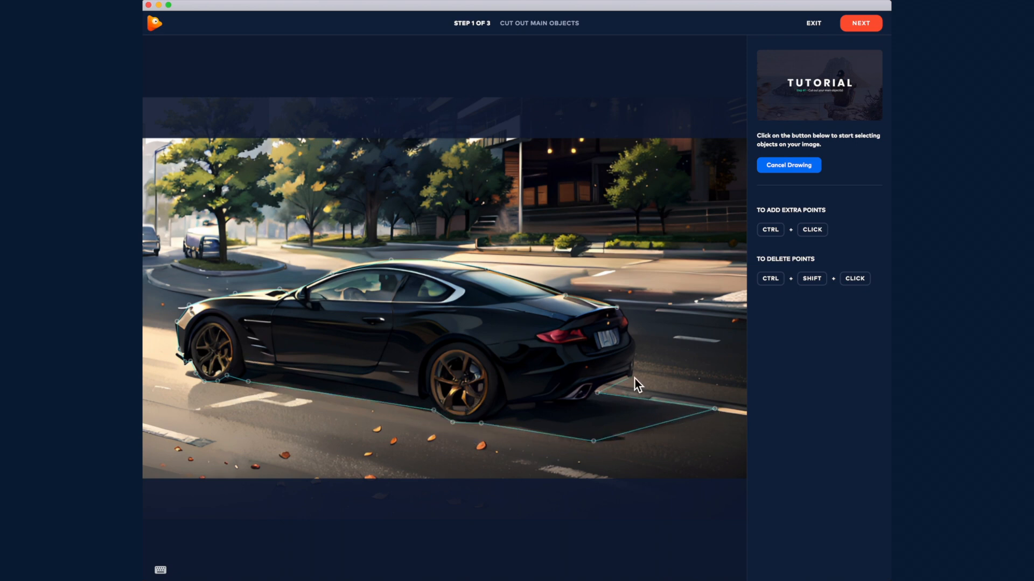
pyautogui.click(629, 324)
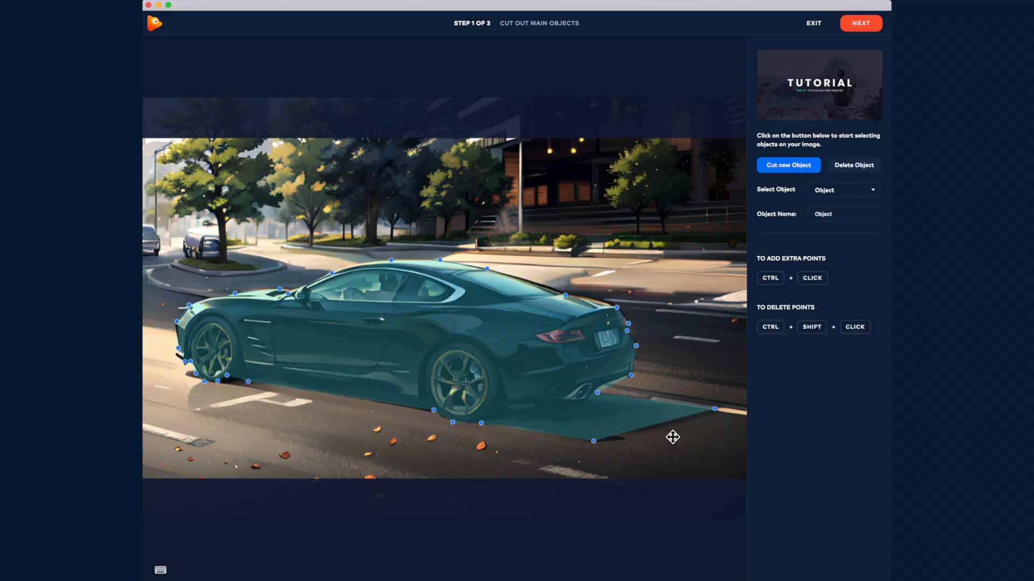
pyautogui.doubleClick(833, 213)
pyautogui.write('car')
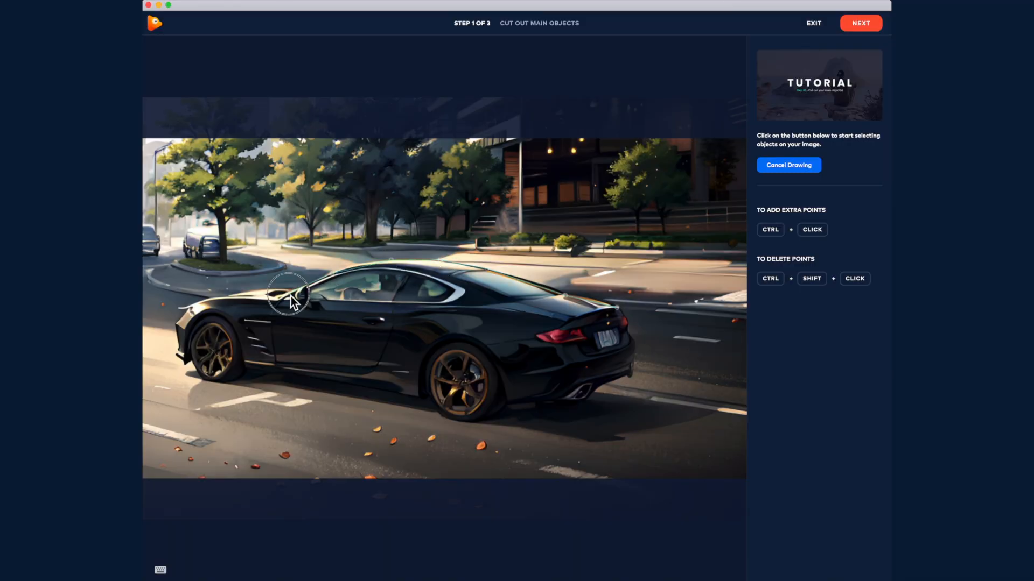
# Trace the car's contour from the hood around the front wheel, underside and shadow up to the rear.
pyautogui.click(279, 287)
pyautogui.click(235, 293)
pyautogui.click(189, 305)
pyautogui.click(177, 321)
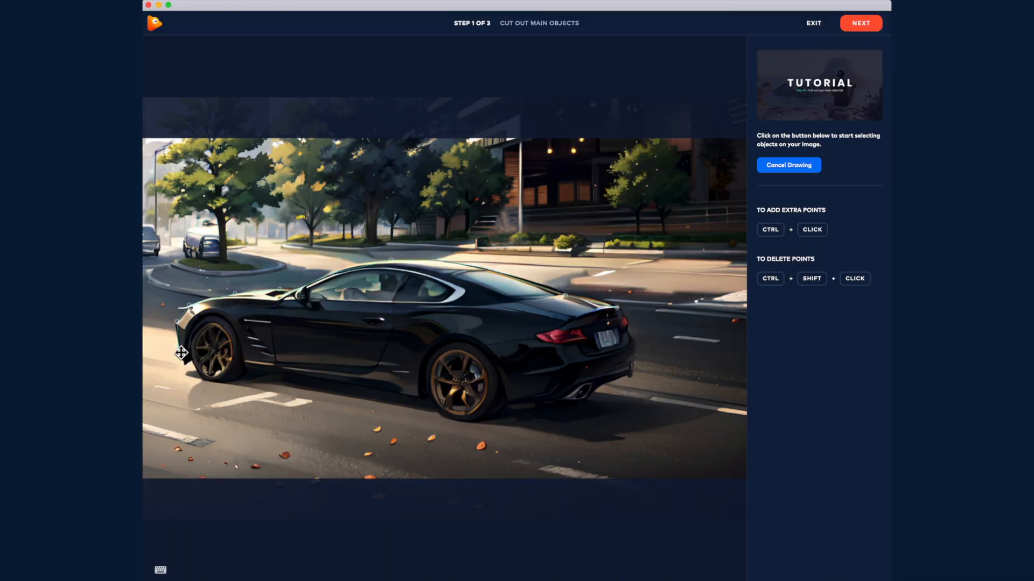
pyautogui.click(185, 361)
pyautogui.click(248, 381)
pyautogui.click(434, 410)
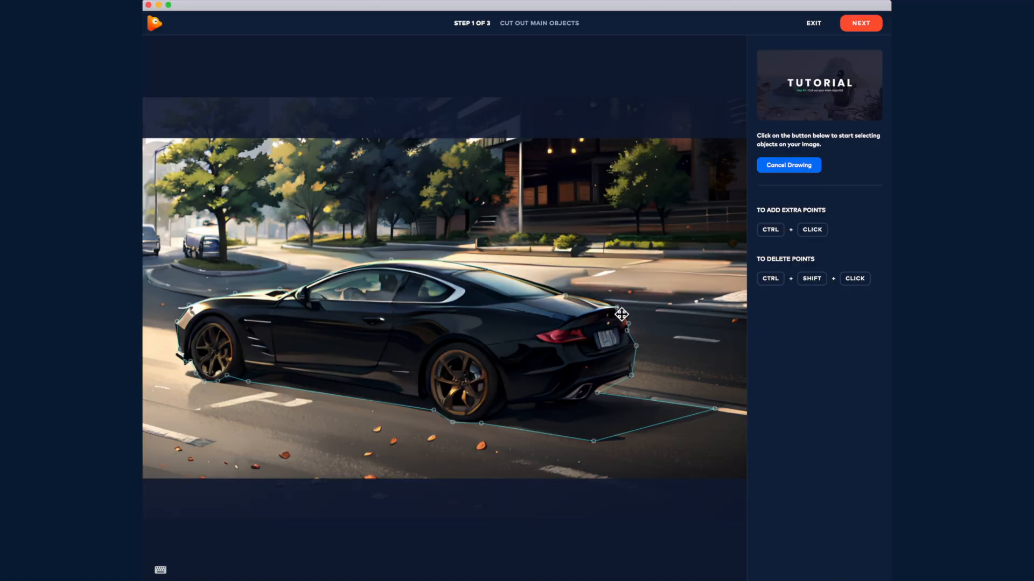
pyautogui.click(618, 314)
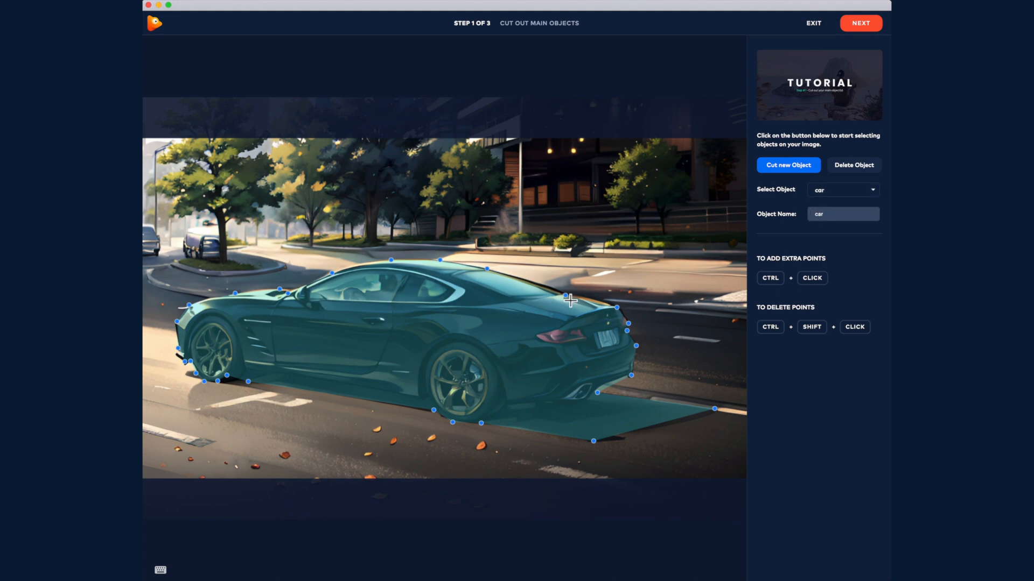
# Refine the car outline with adjusted and extra points at the rear window, mirror and front bumper, and proceed to the background fill.
pyautogui.moveTo(566, 296); pyautogui.dragTo(521, 277)
pyautogui.keyDown('ctrl'); pyautogui.click(535, 266); pyautogui.keyUp('ctrl')
pyautogui.moveTo(289, 293); pyautogui.dragTo(295, 287)
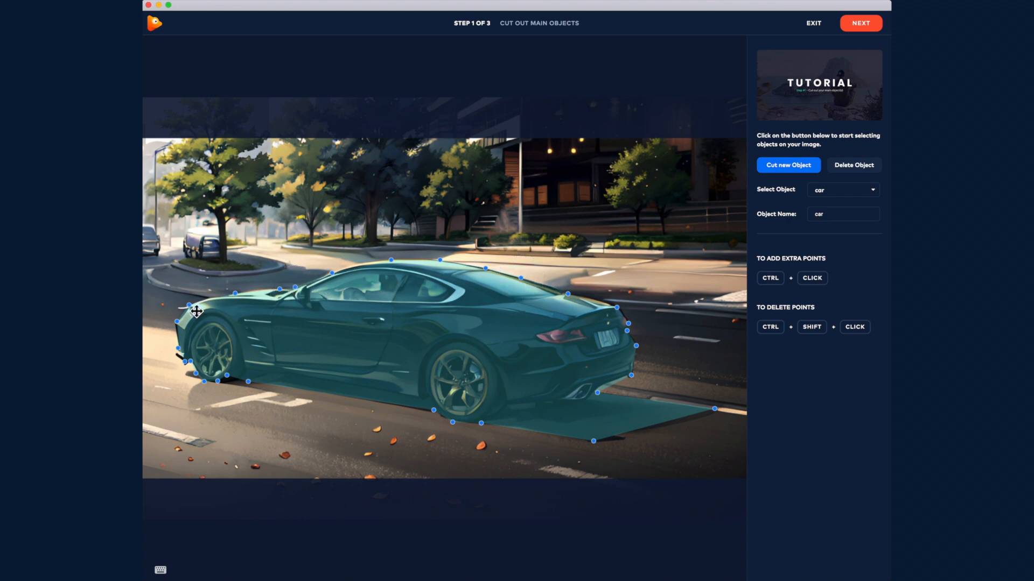
pyautogui.keyDown('ctrl'); pyautogui.click(175, 334); pyautogui.keyUp('ctrl')
pyautogui.keyDown('ctrl'); pyautogui.click(178, 348); pyautogui.keyUp('ctrl')
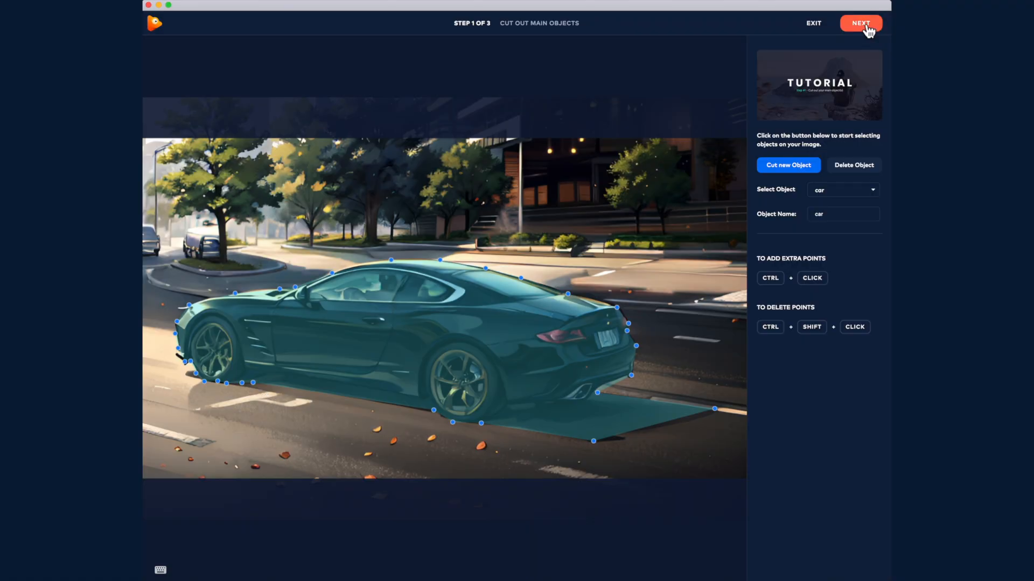
pyautogui.click(862, 24)
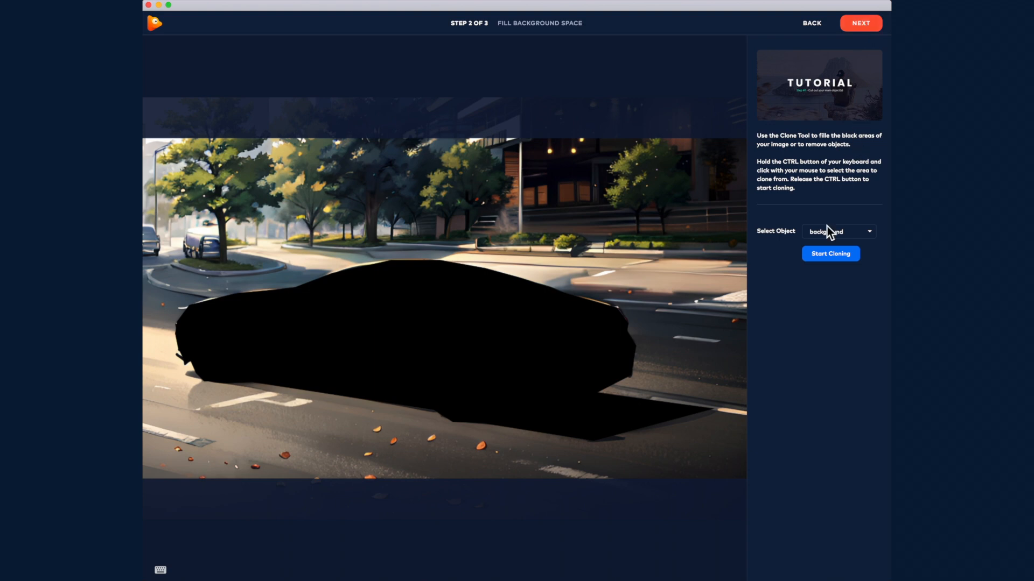
# Clone surrounding road texture over the black car-shaped gap in the background with radius 40, hardness 70 and opacity 100.
pyautogui.click(850, 255)
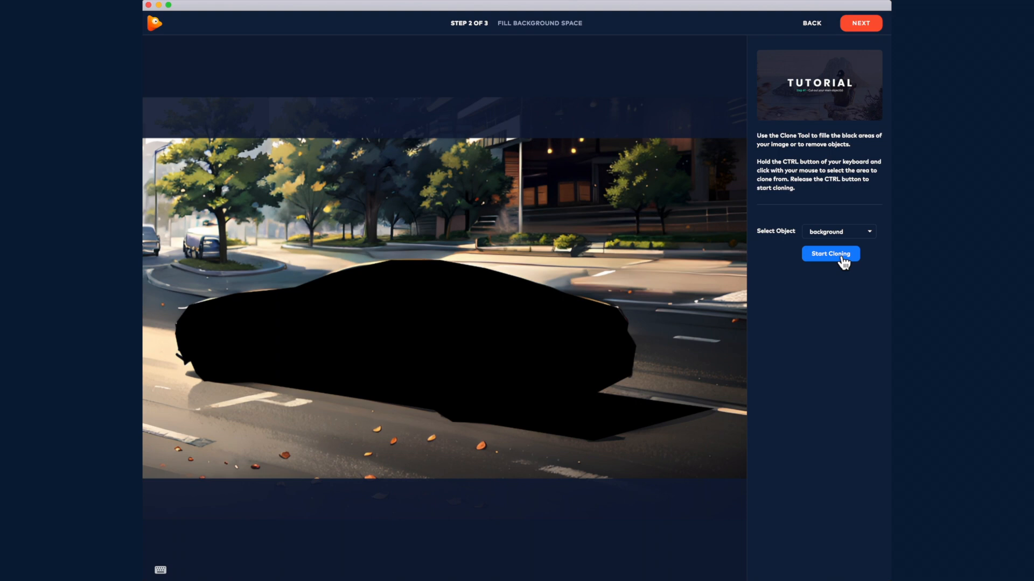
pyautogui.click(842, 259)
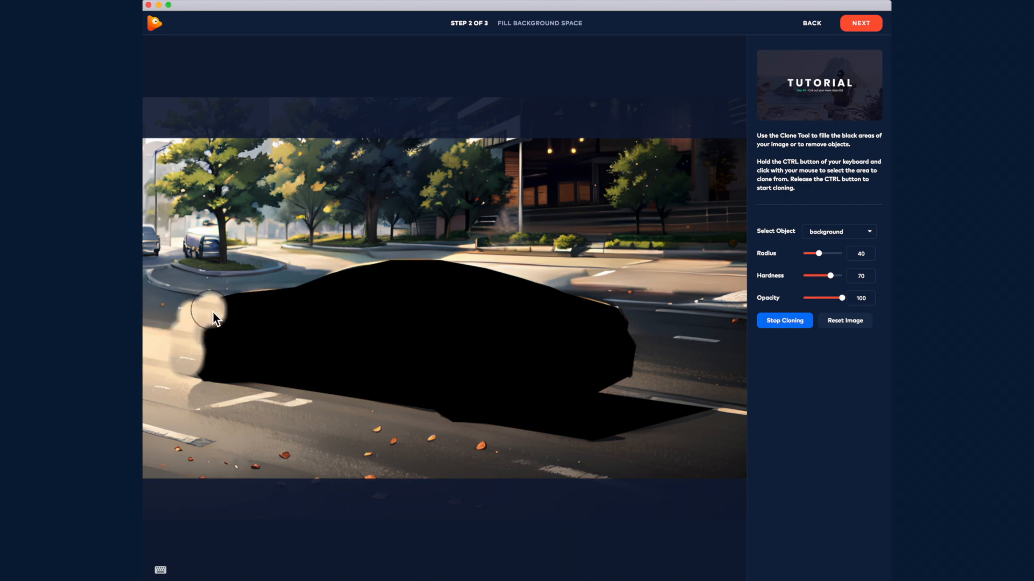
pyautogui.keyDown('ctrl'); pyautogui.click(161, 309); pyautogui.keyUp('ctrl')
pyautogui.moveTo(187, 319); pyautogui.dragTo(218, 316)
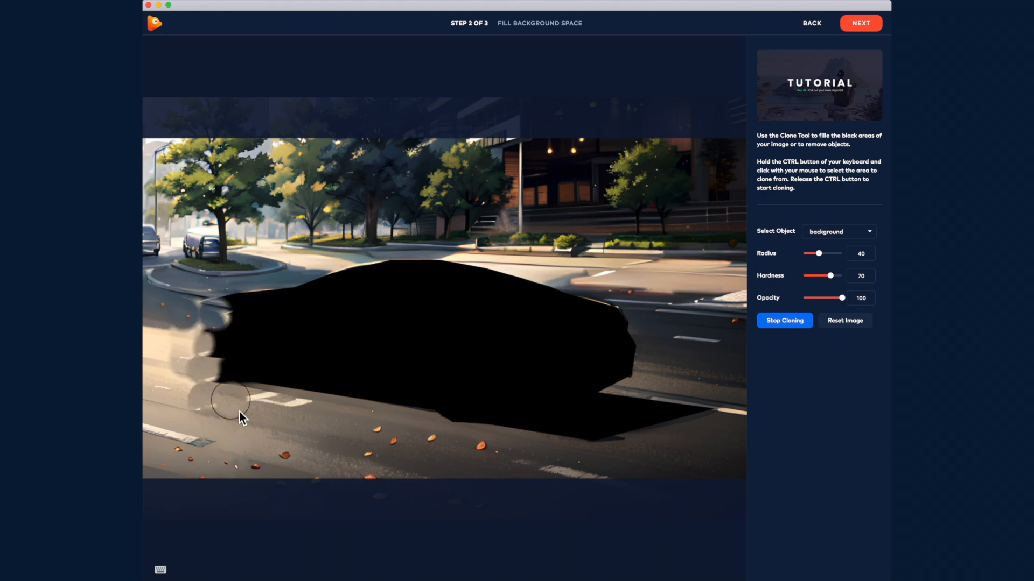
pyautogui.moveTo(233, 305); pyautogui.dragTo(237, 345)
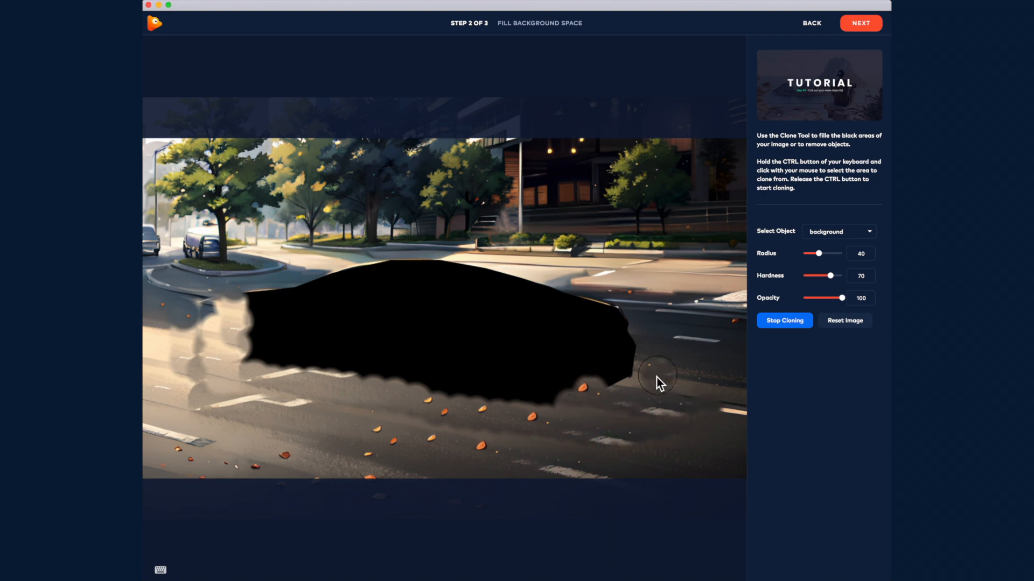
pyautogui.moveTo(629, 344)
pyautogui.mouseDown()
pyautogui.moveTo(669, 334)
pyautogui.moveTo(420, 380)
pyautogui.moveTo(415, 353)
pyautogui.moveTo(395, 371)
pyautogui.mouseUp()
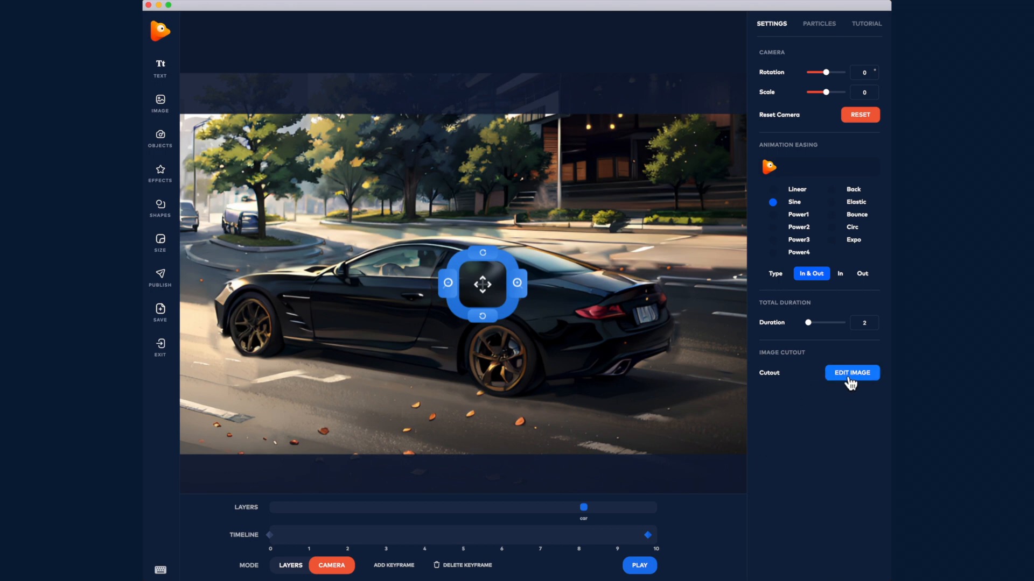
# Reopen the image cutout to review the car selection and leave its first stage.
pyautogui.click(850, 373)
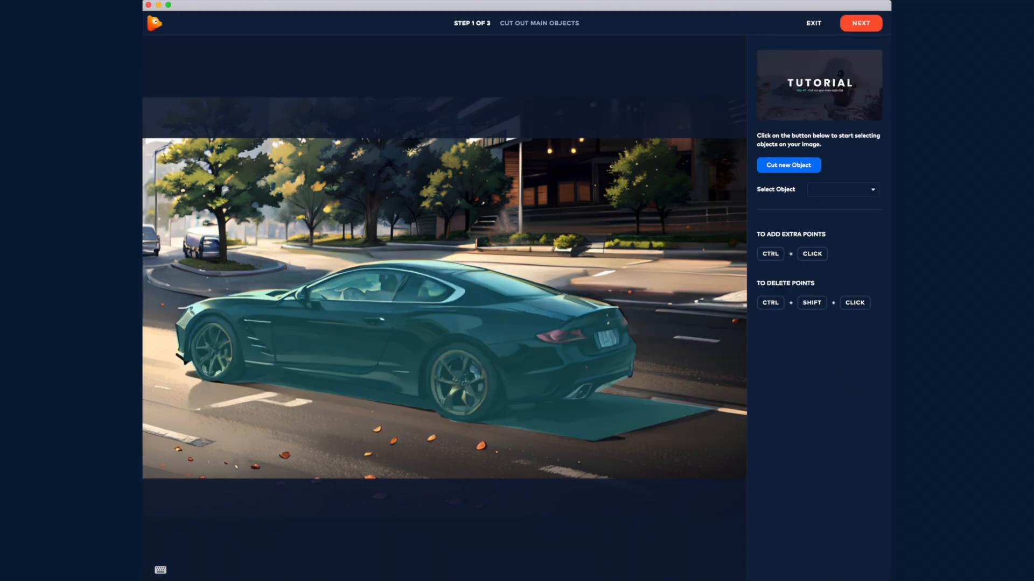
pyautogui.click(857, 17)
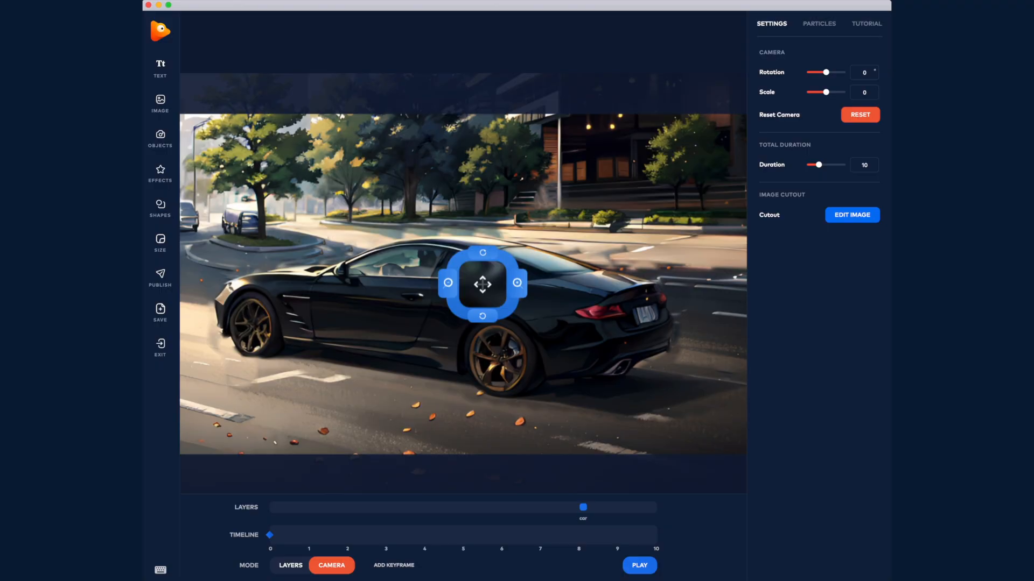
# Add a camera keyframe and move it to the end of the 10-second timeline.
pyautogui.click(403, 568)
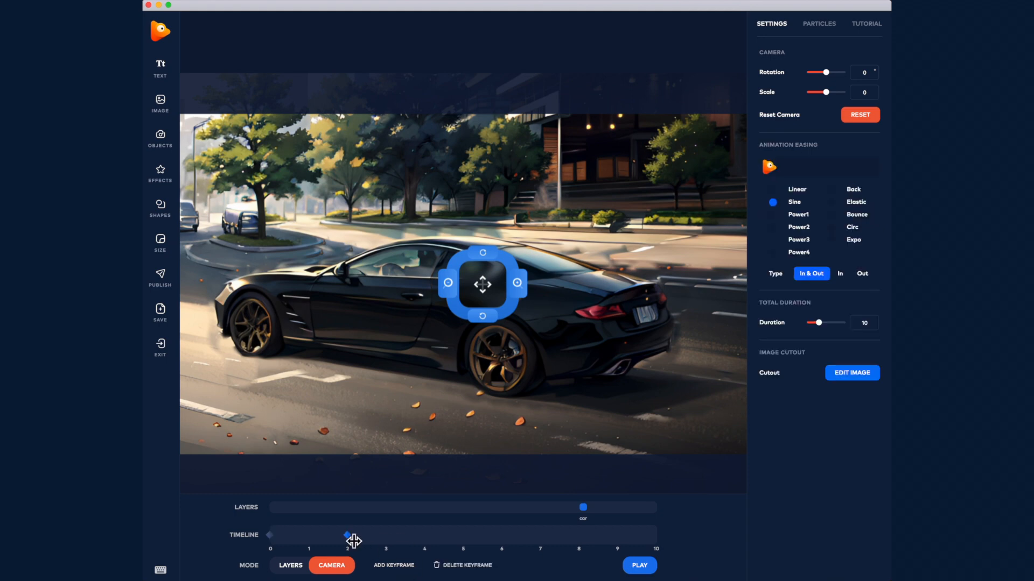
pyautogui.moveTo(352, 541); pyautogui.dragTo(653, 549)
# Try the Slide Right In animation on the car layer.
pyautogui.click(585, 509)
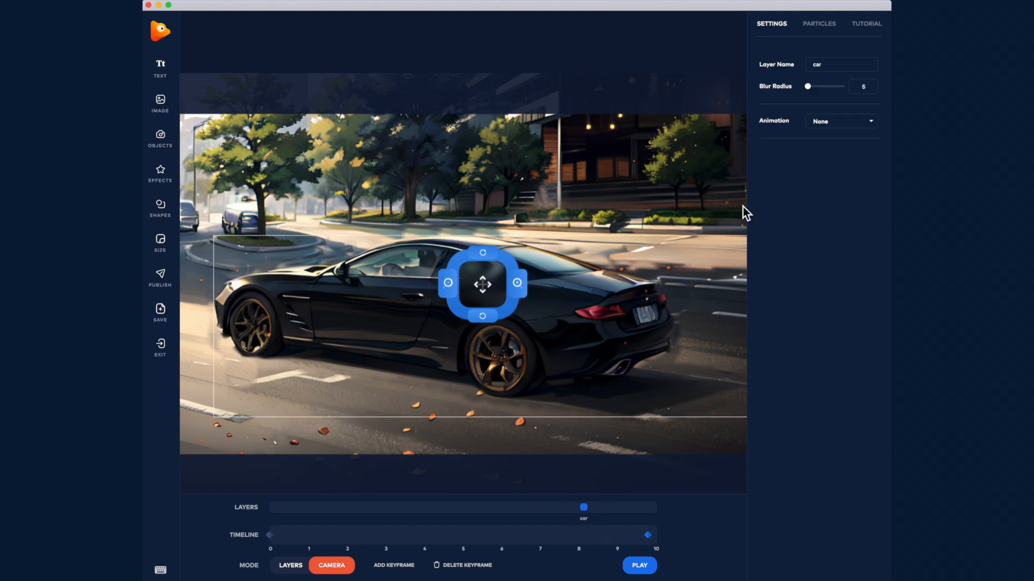
pyautogui.click(877, 129)
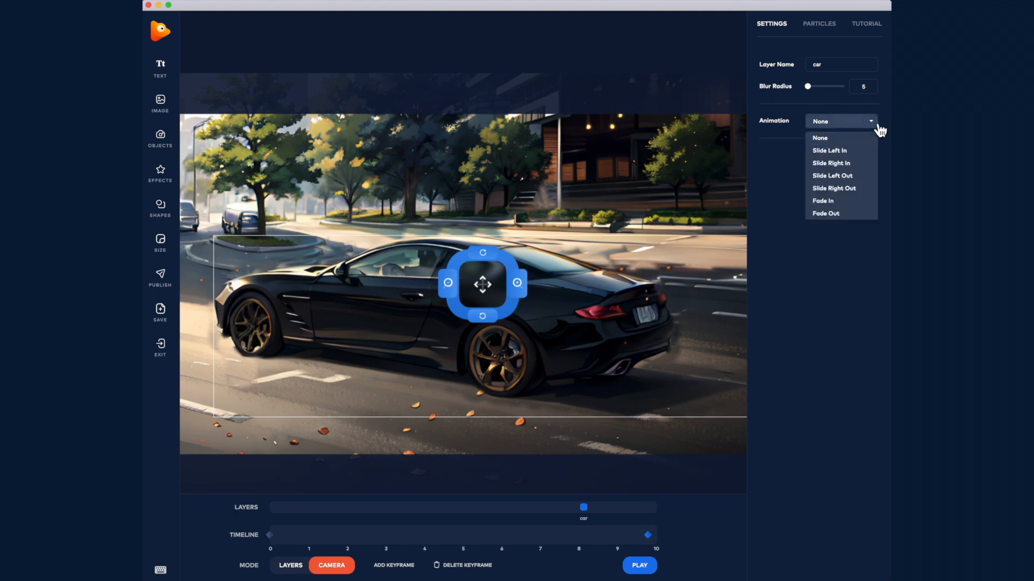
pyautogui.click(858, 164)
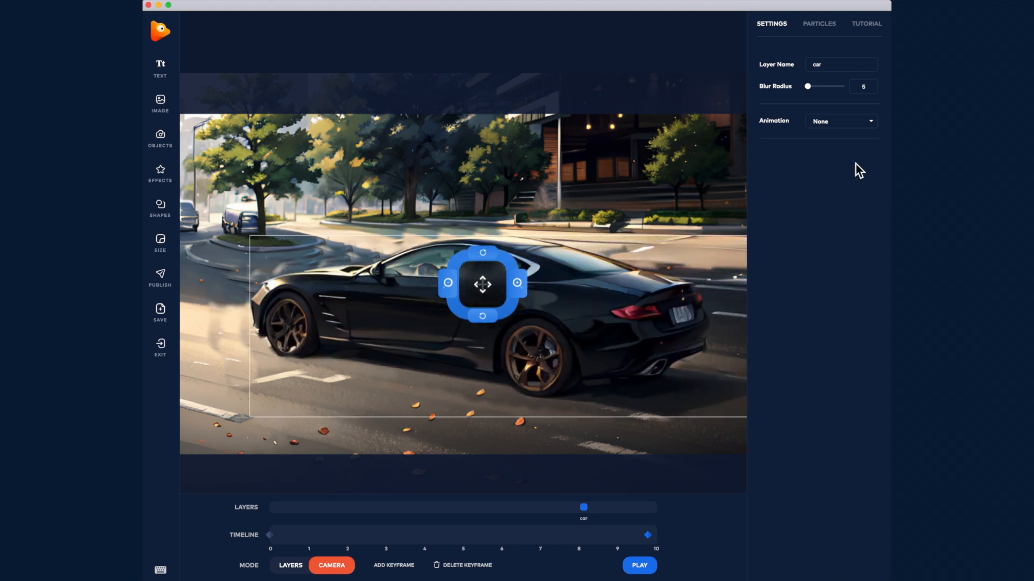
# Add a default text layer and browse the library of ready-made objects.
pyautogui.click(164, 69)
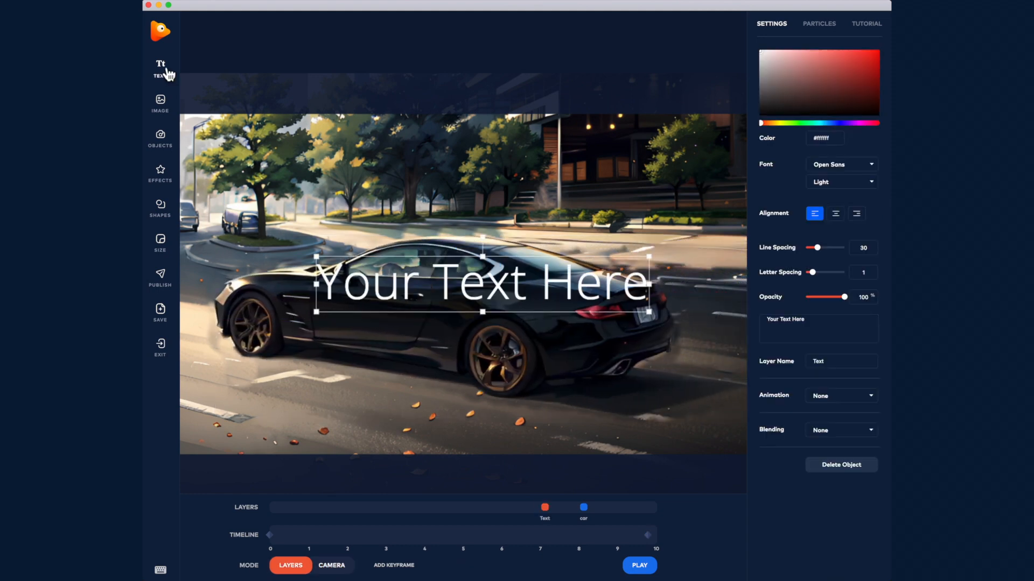
pyautogui.click(164, 108)
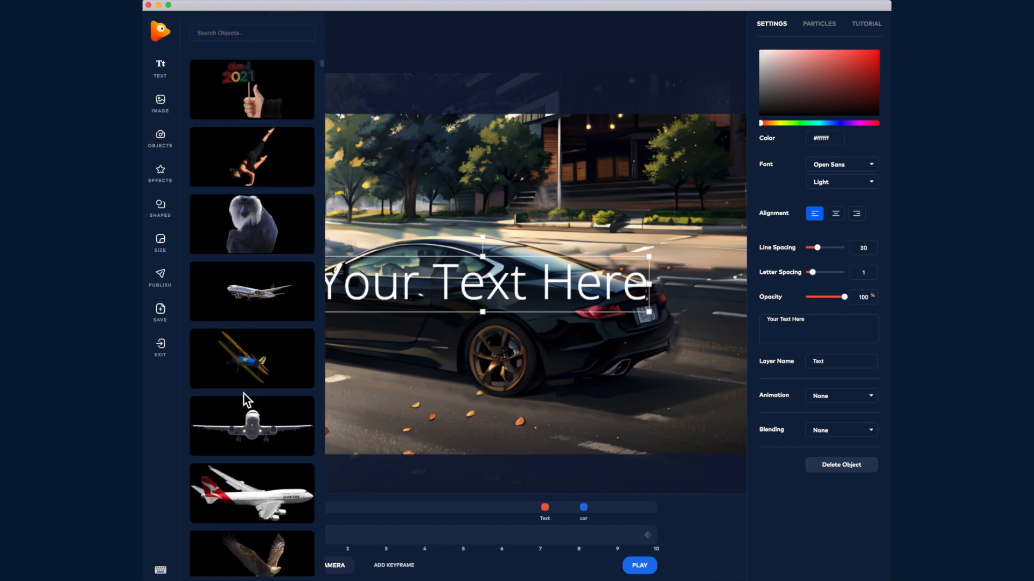
pyautogui.scroll(-5, 258, 473)
pyautogui.scroll(-3, 273, 510)
pyautogui.scroll(5, 253, 323)
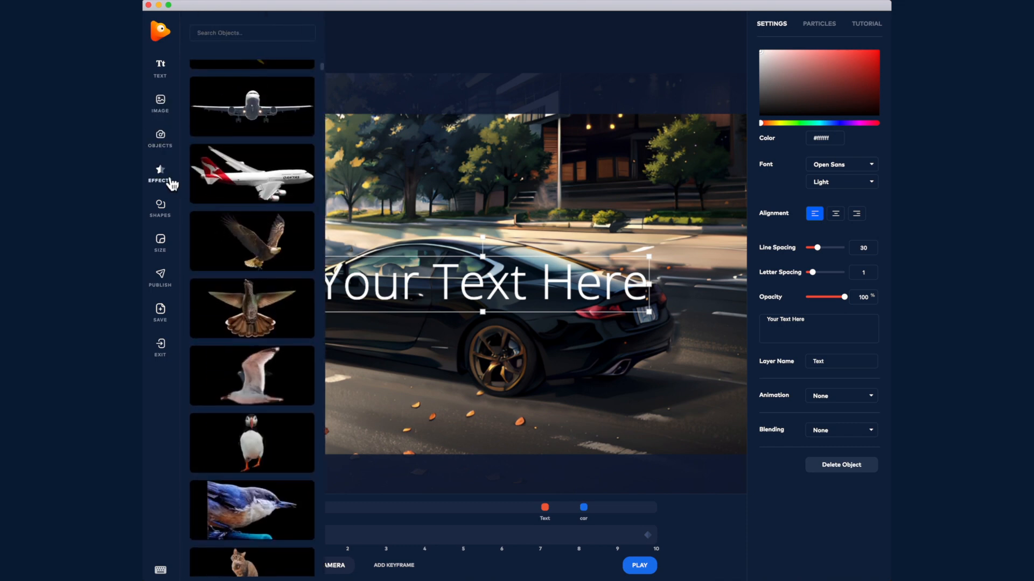
# Add the yellow bokeh overlay to the scene and delete the placeholder text layer.
pyautogui.click(160, 172)
pyautogui.click(229, 214)
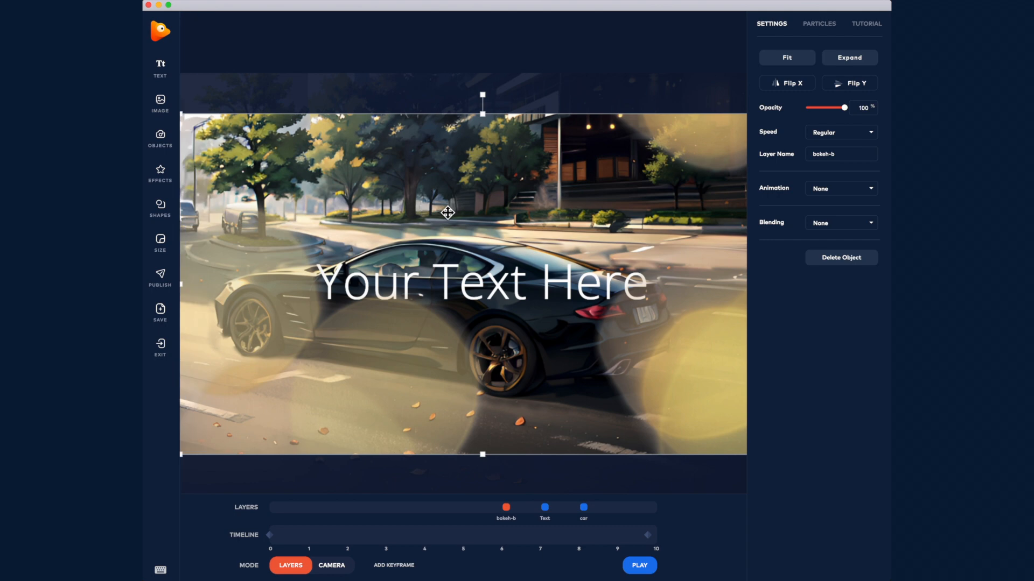
pyautogui.click(512, 294)
pyautogui.press('Delete')
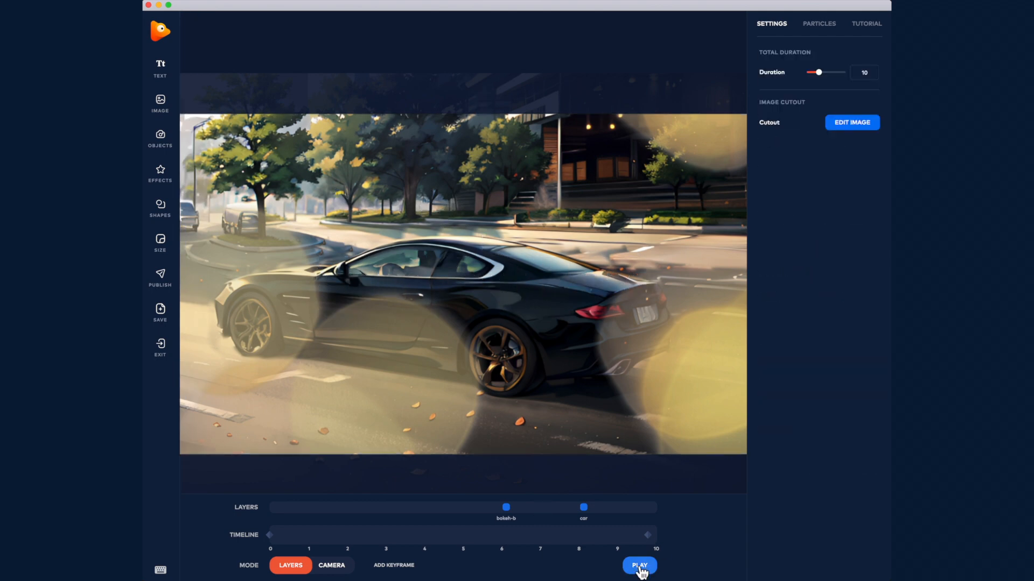
# Preview the animated scene and look over the available overlay effects.
pyautogui.click(641, 566)
pyautogui.click(646, 567)
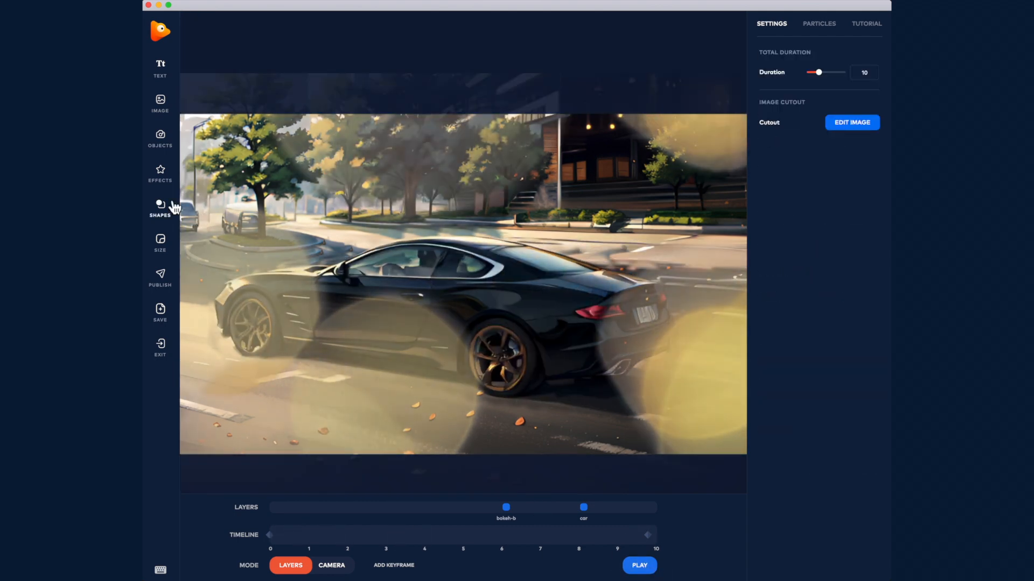
pyautogui.click(167, 179)
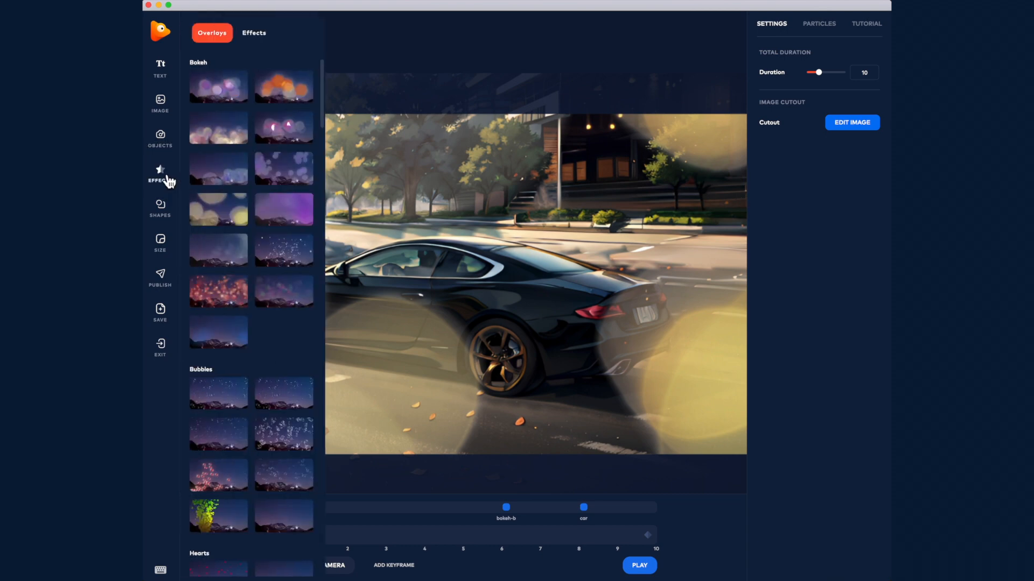
pyautogui.click(168, 180)
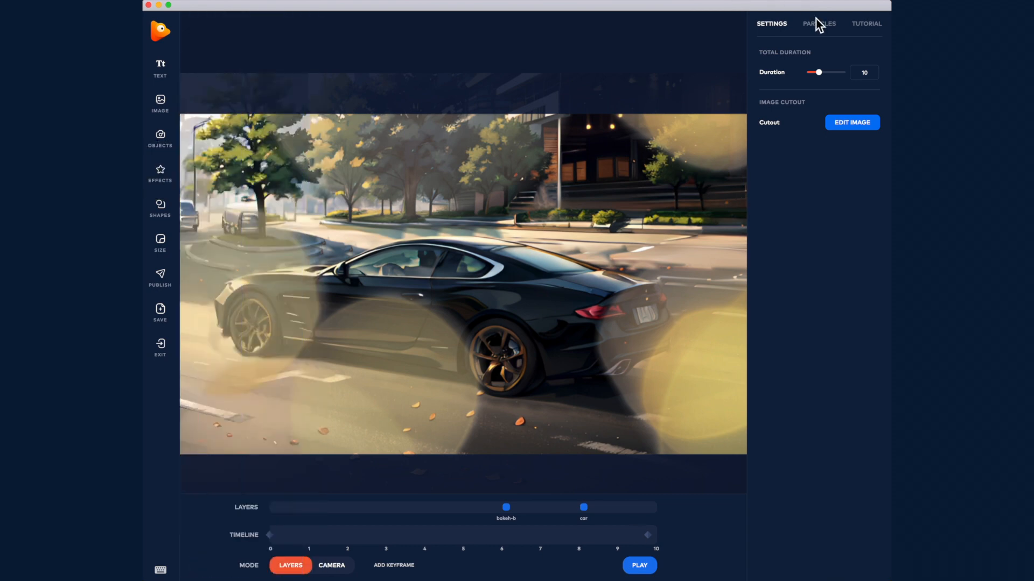
# Turn on leaf particles and raise their color rotation to turn the green leaves brown.
pyautogui.click(830, 29)
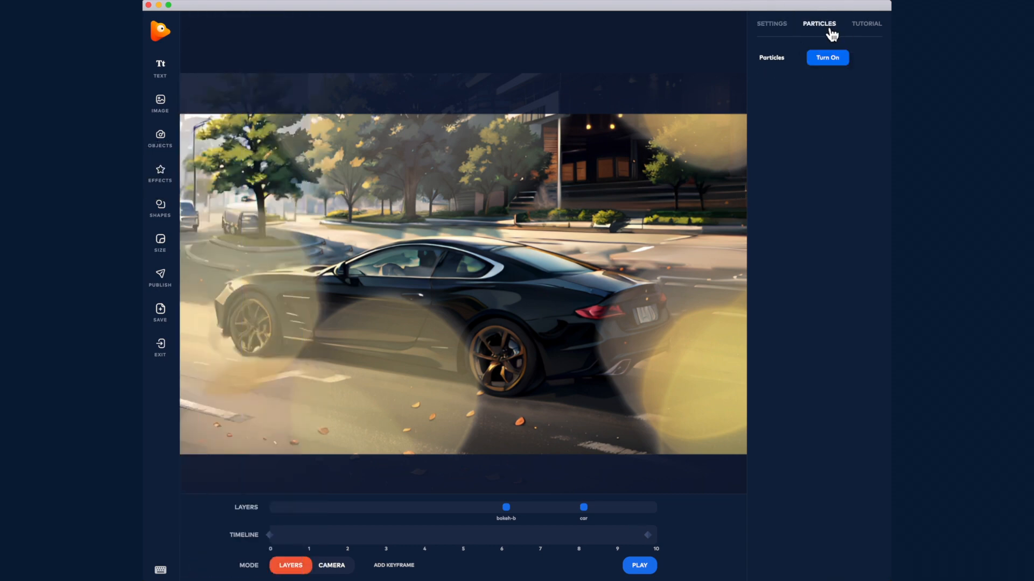
pyautogui.click(838, 62)
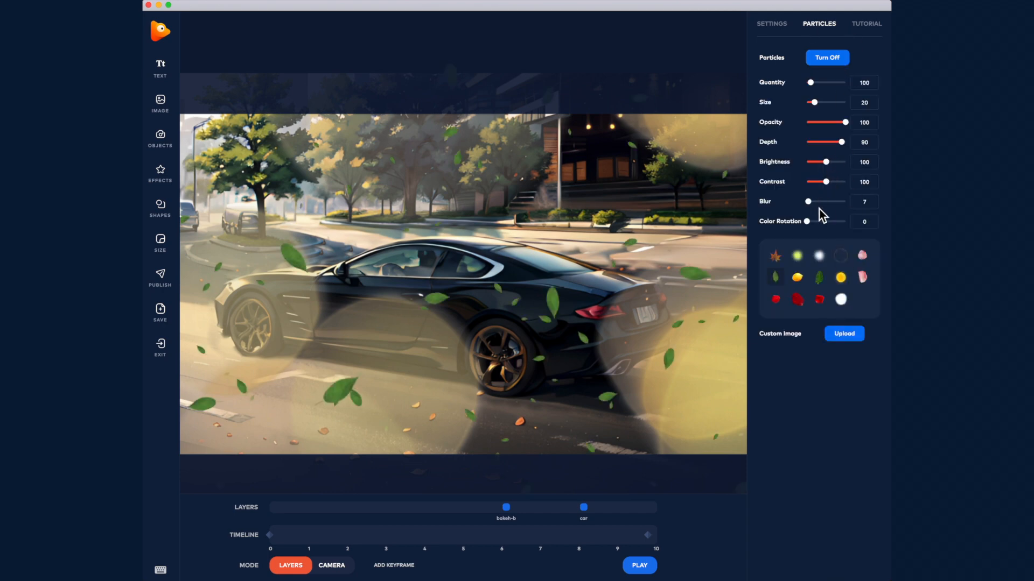
pyautogui.moveTo(811, 226); pyautogui.dragTo(842, 227)
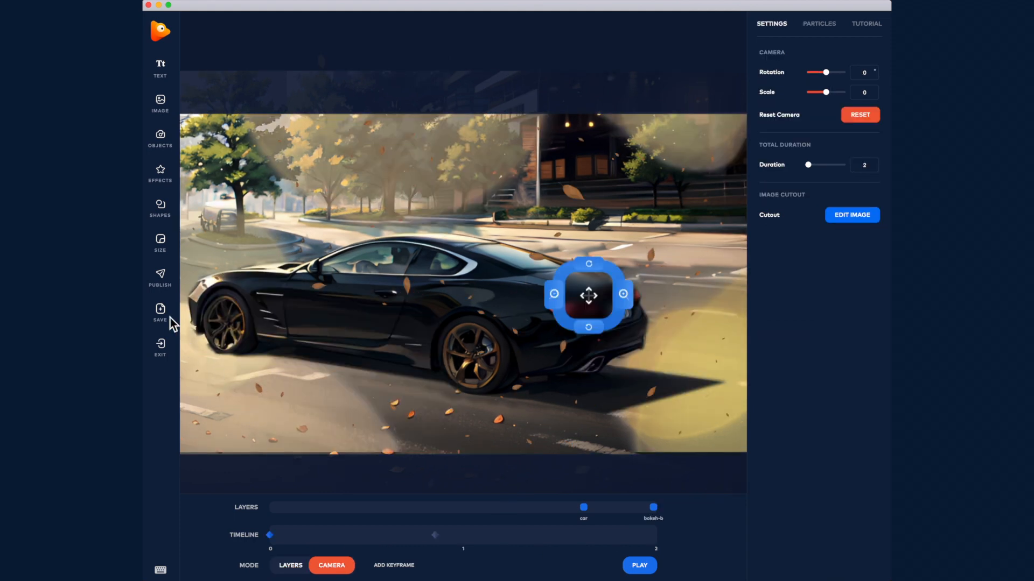
# Save the project as project.pvp.
pyautogui.click(163, 315)
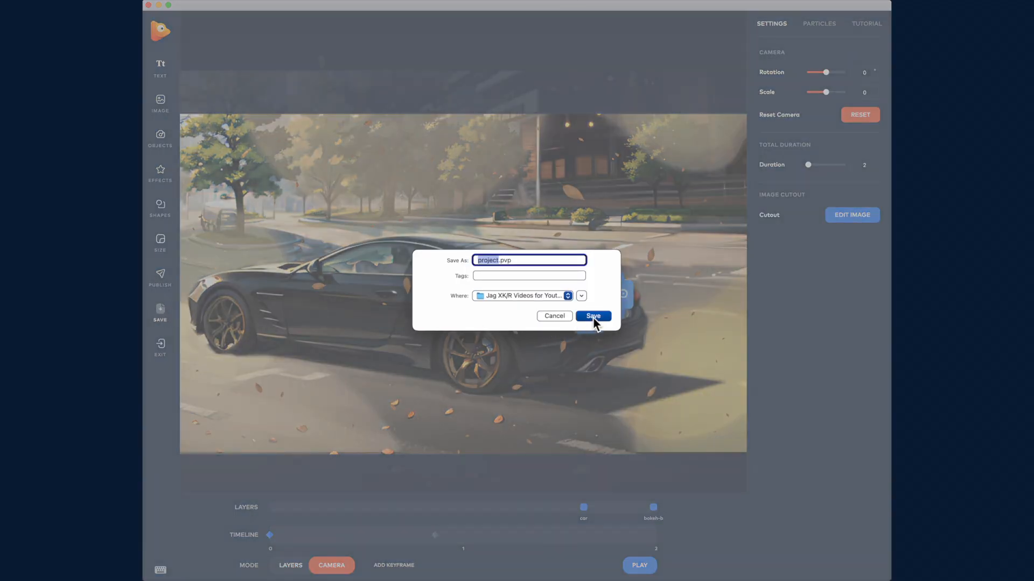
pyautogui.click(594, 317)
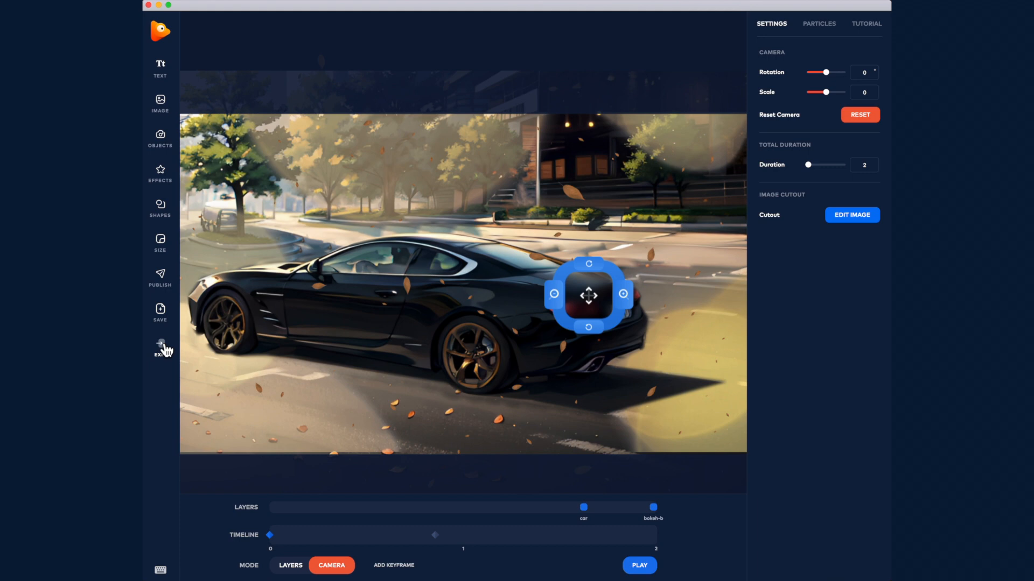
# Exit the current project, reopen the saved project.pvp and bring up its publishing options.
pyautogui.click(164, 350)
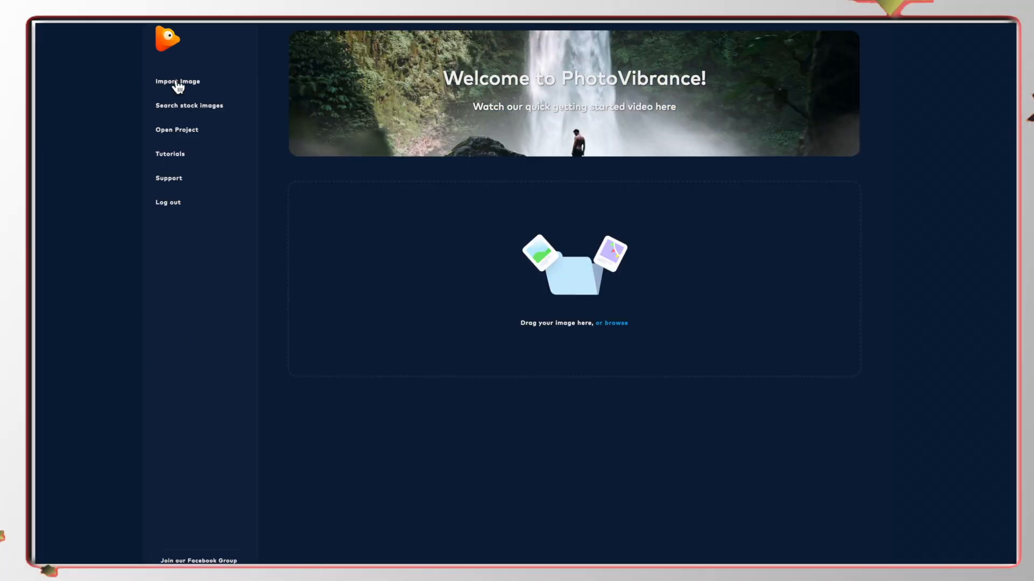
pyautogui.click(178, 132)
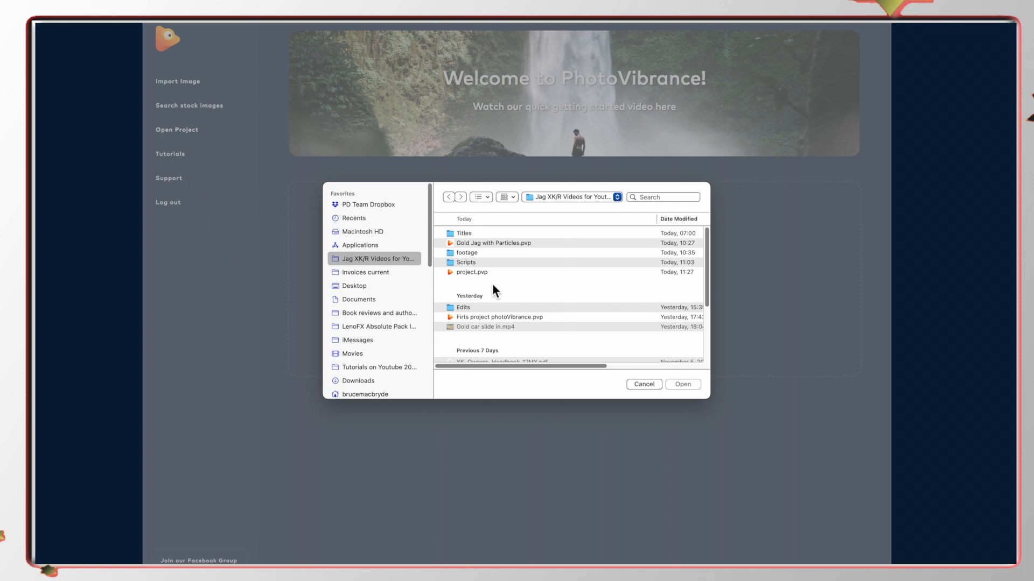
pyautogui.click(462, 272)
pyautogui.click(687, 383)
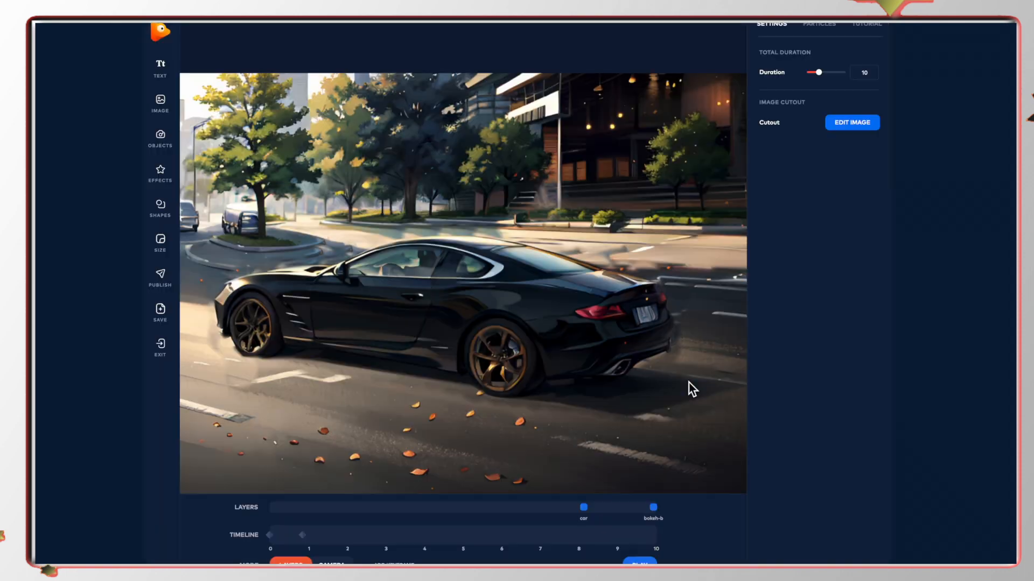
pyautogui.click(167, 284)
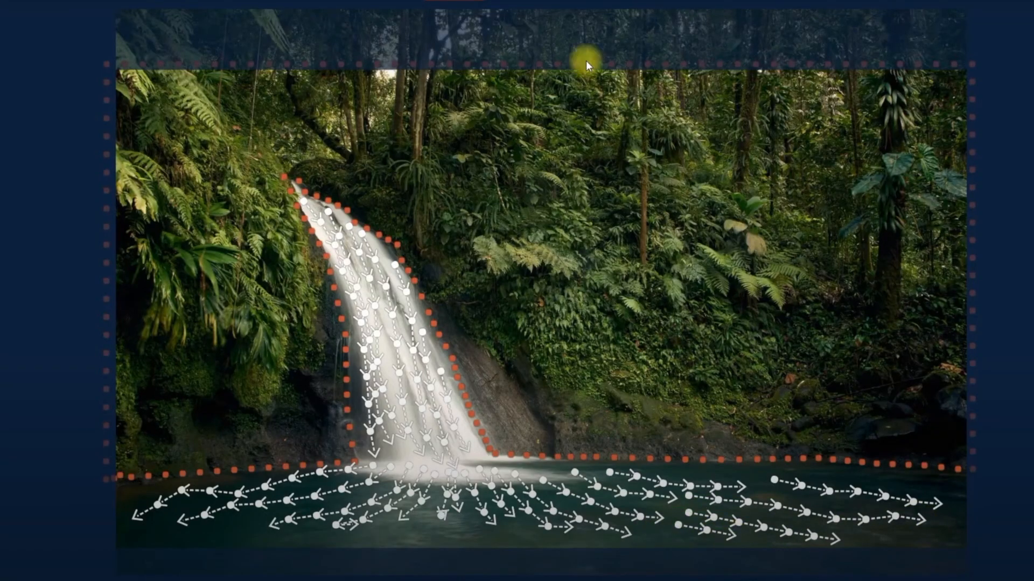
# Preview the waterfall photo's water motion and increase its animation speed.
pyautogui.click(626, 5)
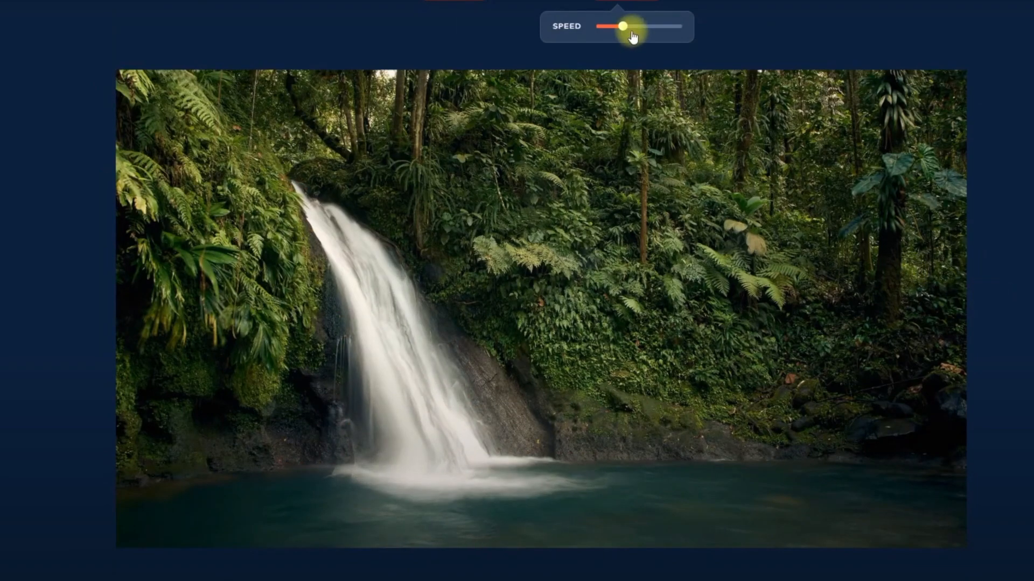
pyautogui.moveTo(626, 26); pyautogui.dragTo(665, 27)
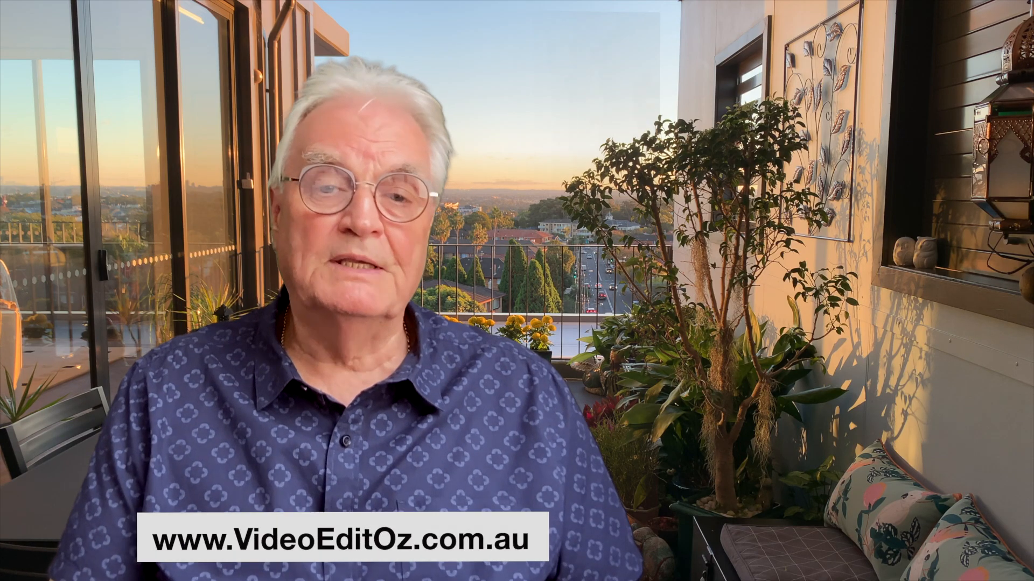